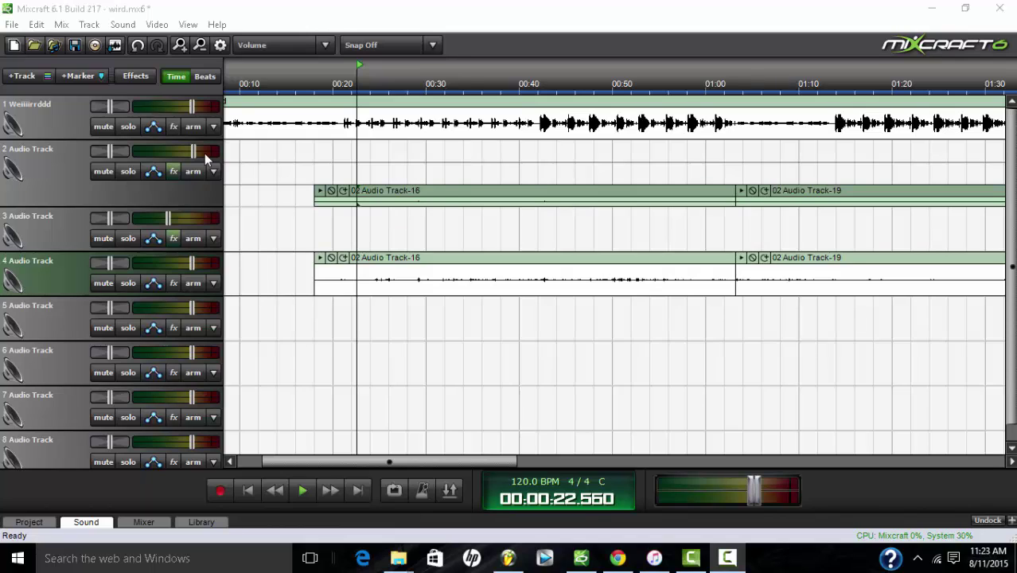
Step: Mute Audio Track 2 and start playback from about 00:24
click(175, 238)
click(104, 171)
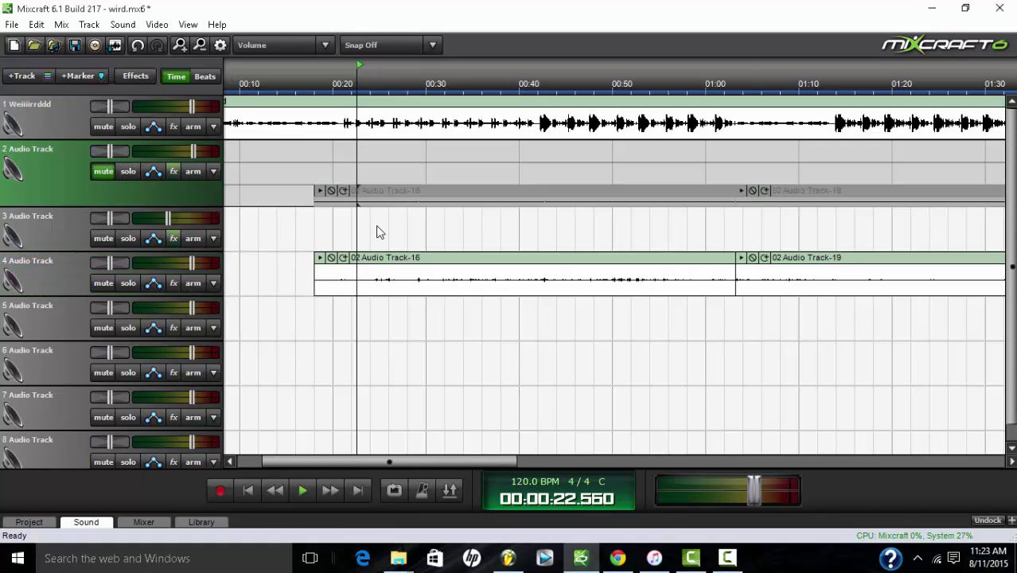
click(376, 90)
key(space)
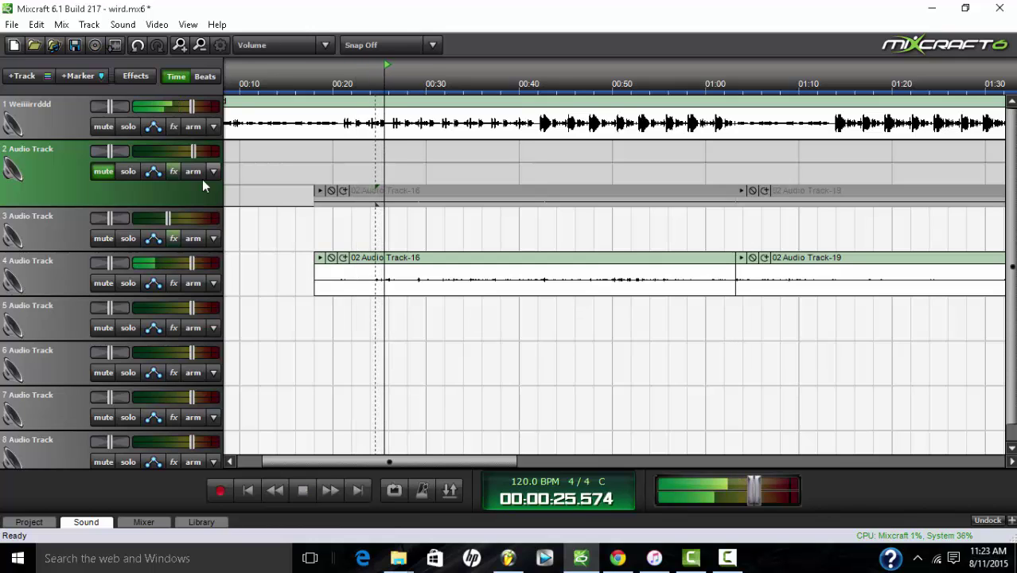
Step: Audition Track 1 muted then unmuted, raise Track 4's volume about +4.9 dB, then stop
click(105, 127)
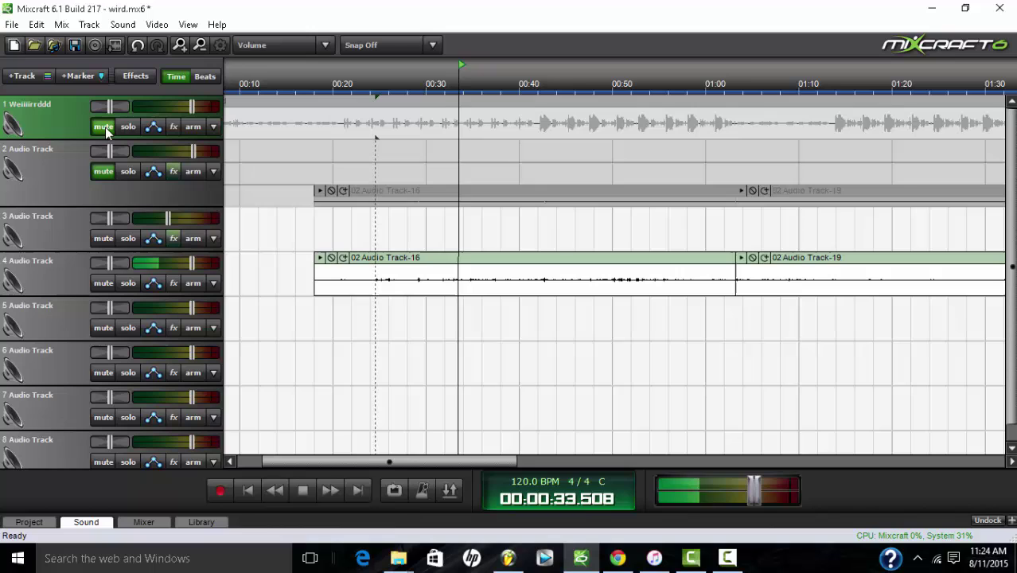
click(103, 127)
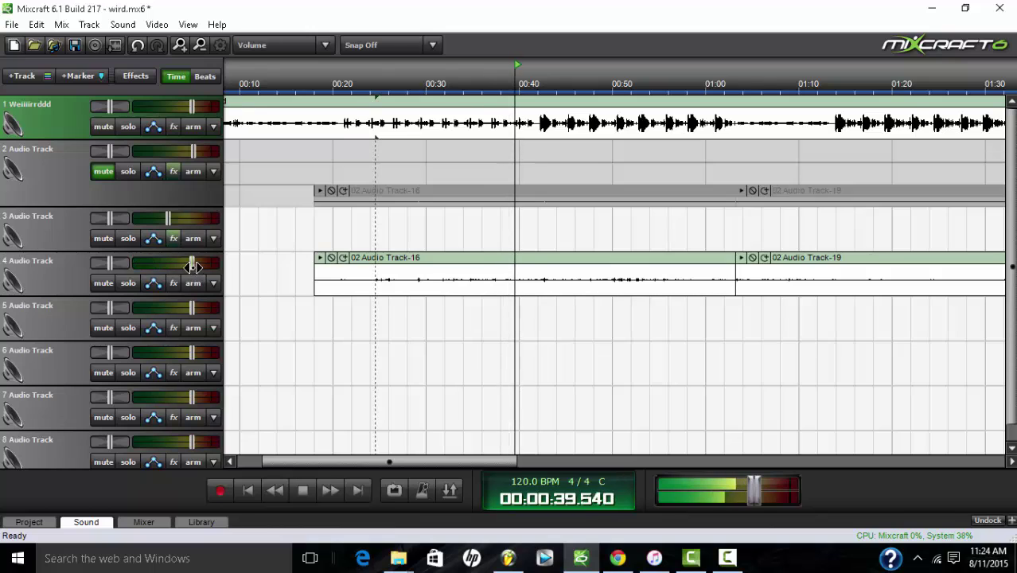
drag(192, 264, 208, 269)
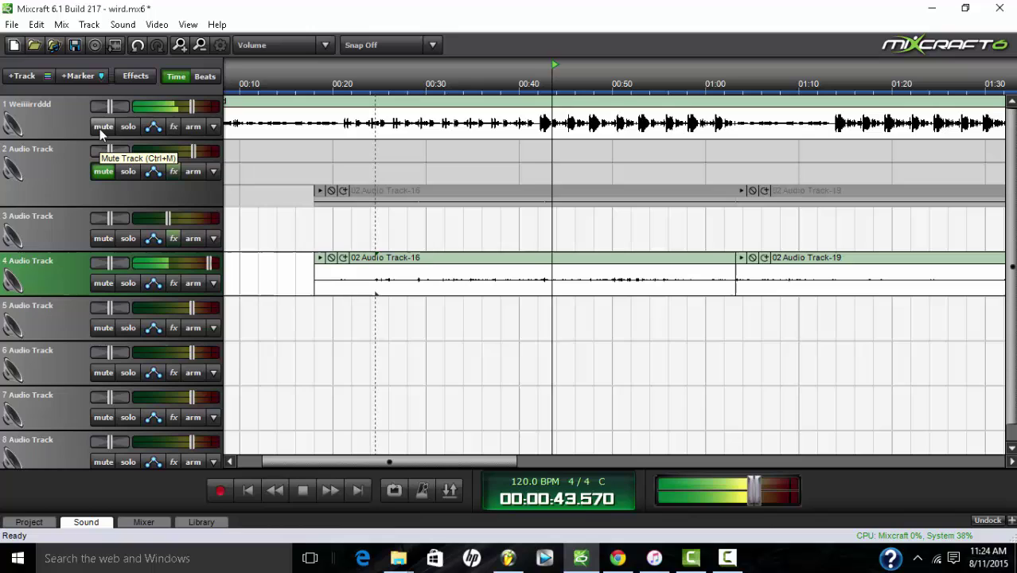
key(space)
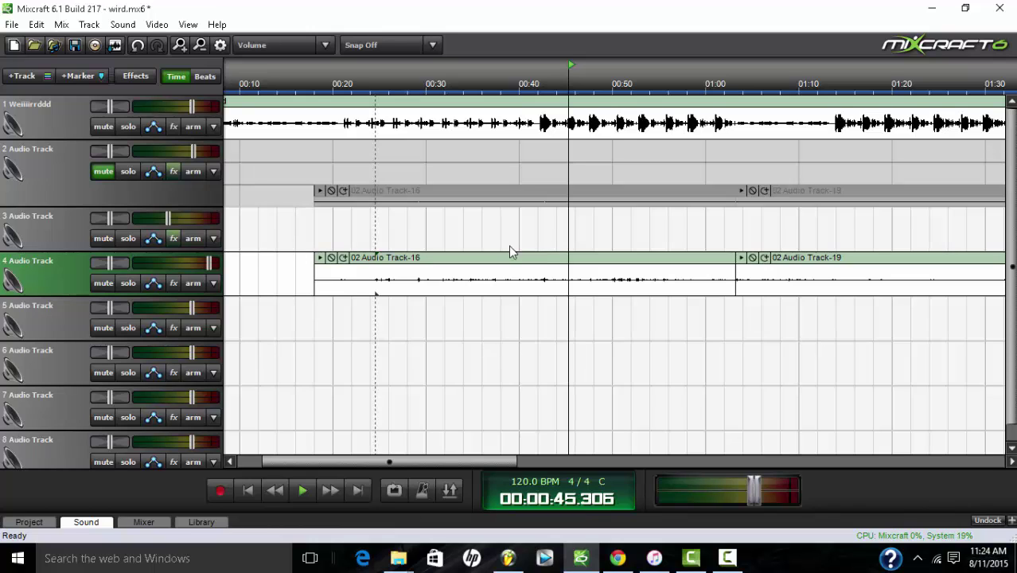
Step: Open Track 3's effect list, view Classic Compressor presets without changing them, and select the EZQ Equalizer row
click(170, 242)
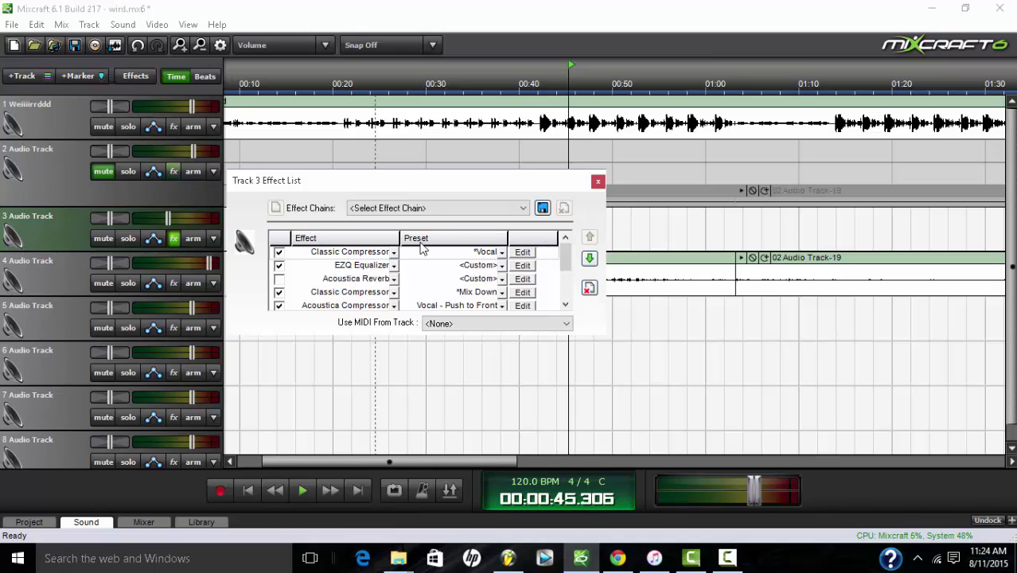
click(501, 252)
click(502, 252)
click(501, 252)
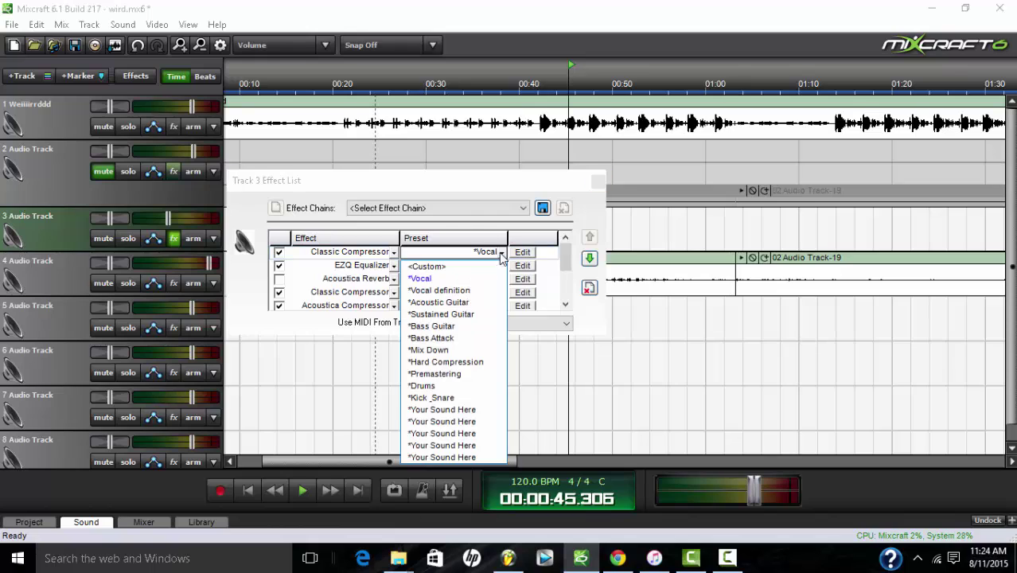
click(427, 175)
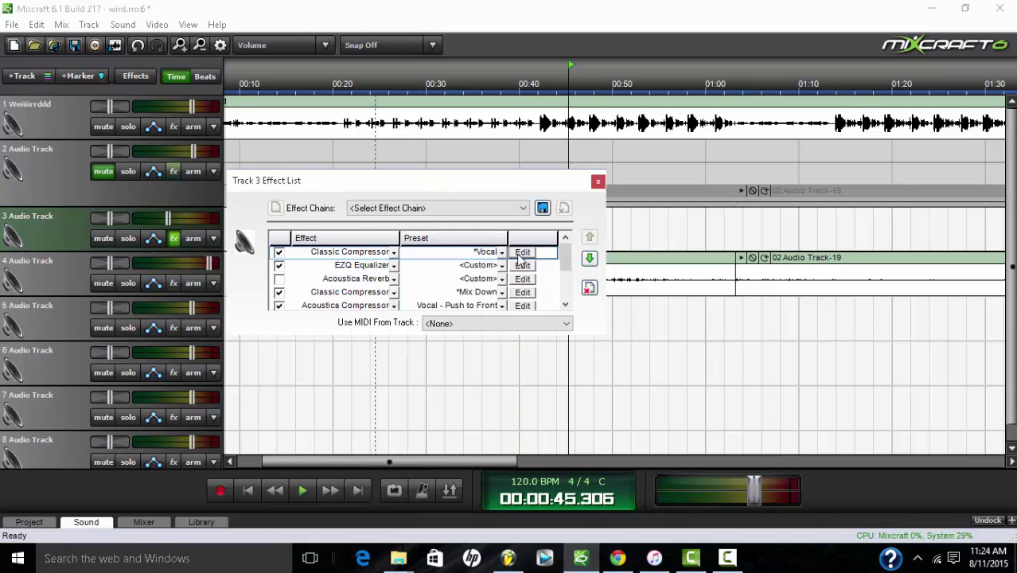
click(403, 272)
click(396, 270)
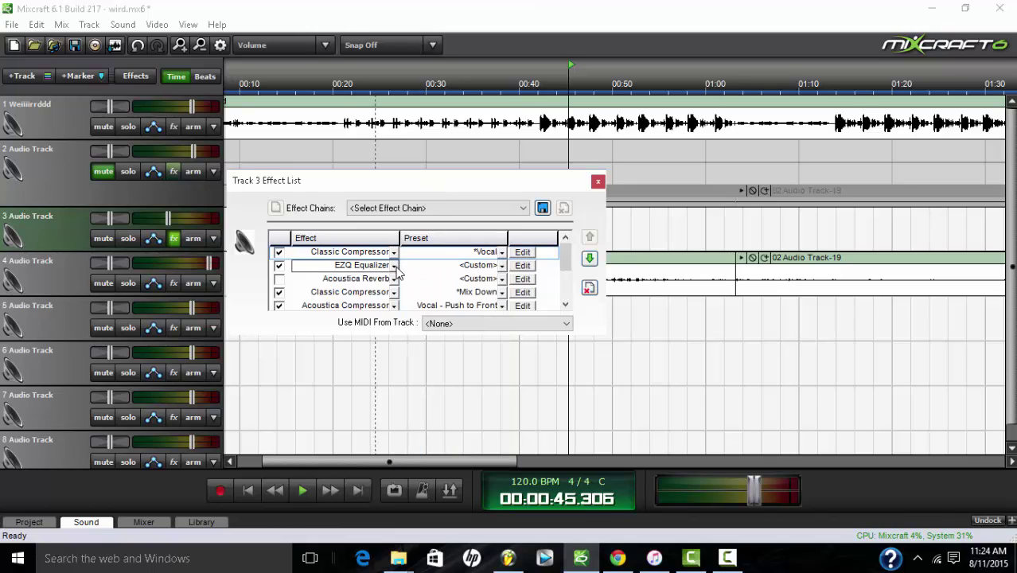
Step: Open the EZQ Equalizer editor from Track 3's effect list, showing its tone near Bright +50
click(521, 267)
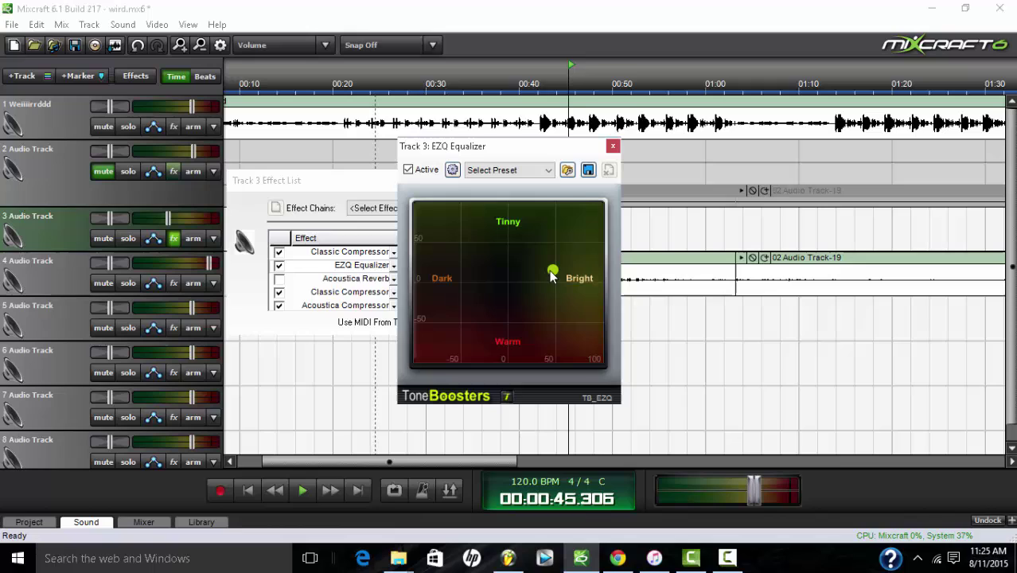
Step: Close the EZQ editor and scroll Track 3's effect list down to the limiter and delay
click(614, 148)
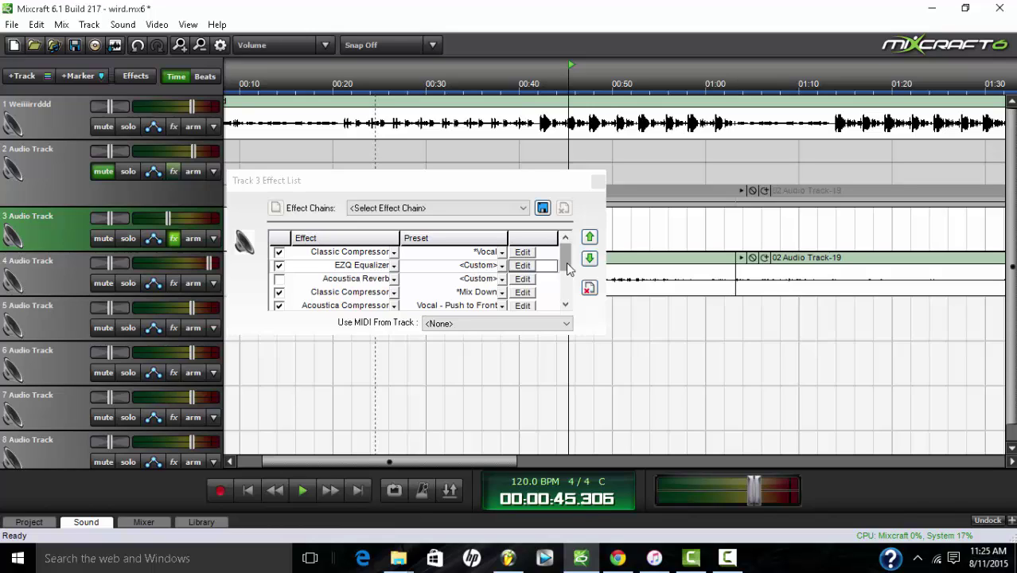
drag(566, 262, 568, 279)
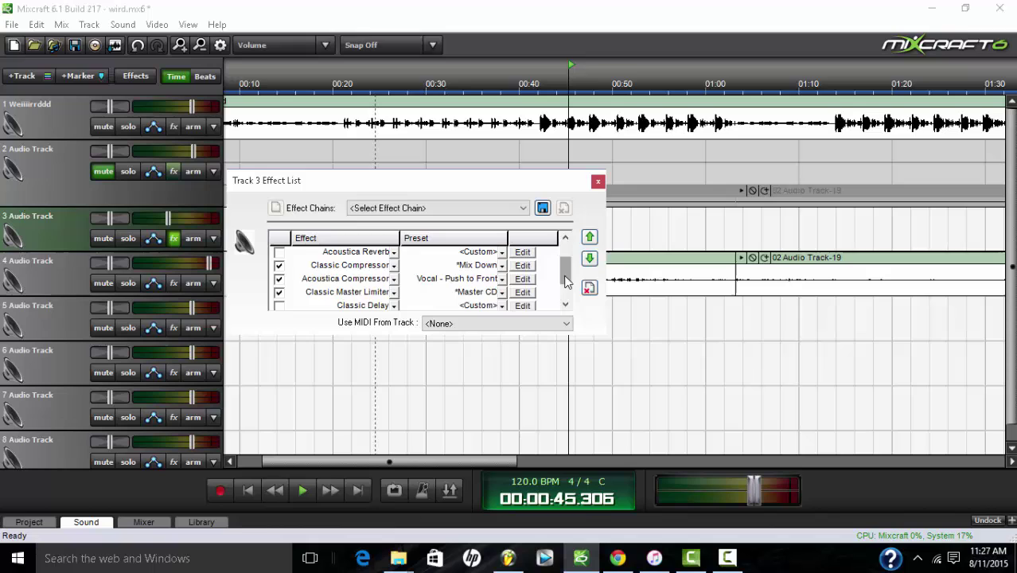
Step: Close the effect list, mute Track 4, unmute Track 2, and play from 00:20 until 00:00:45.213
click(598, 183)
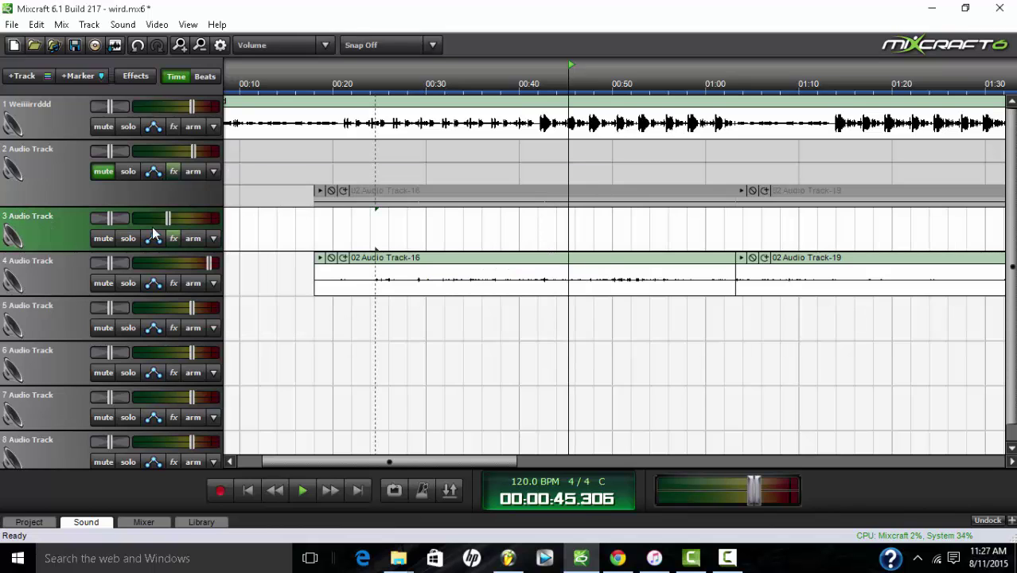
click(102, 283)
click(100, 179)
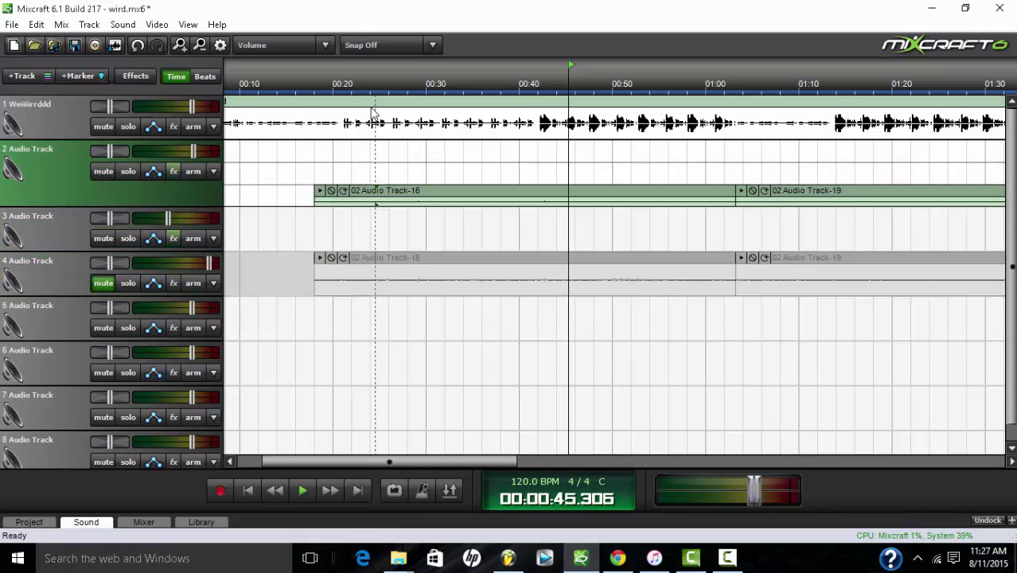
click(340, 95)
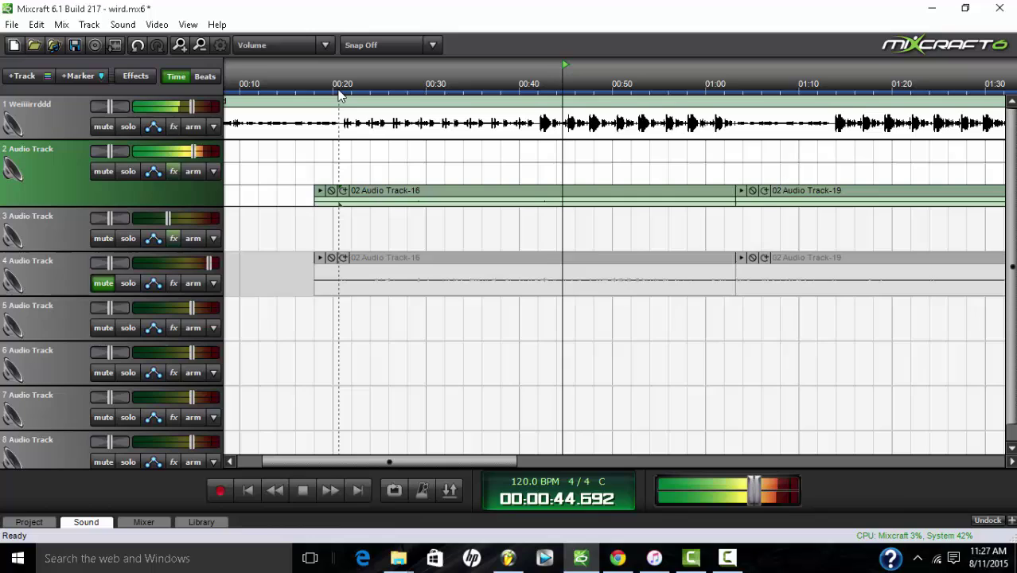
key(space)
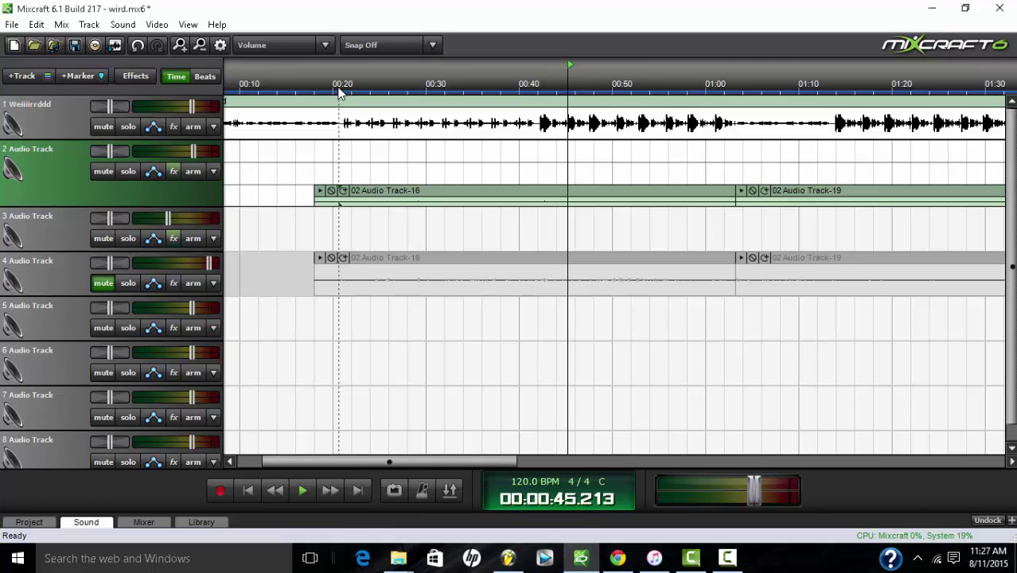
Step: Switch to FL Studio and open recent project Weiiiirrddd.flp, not saving the untitled project
click(508, 560)
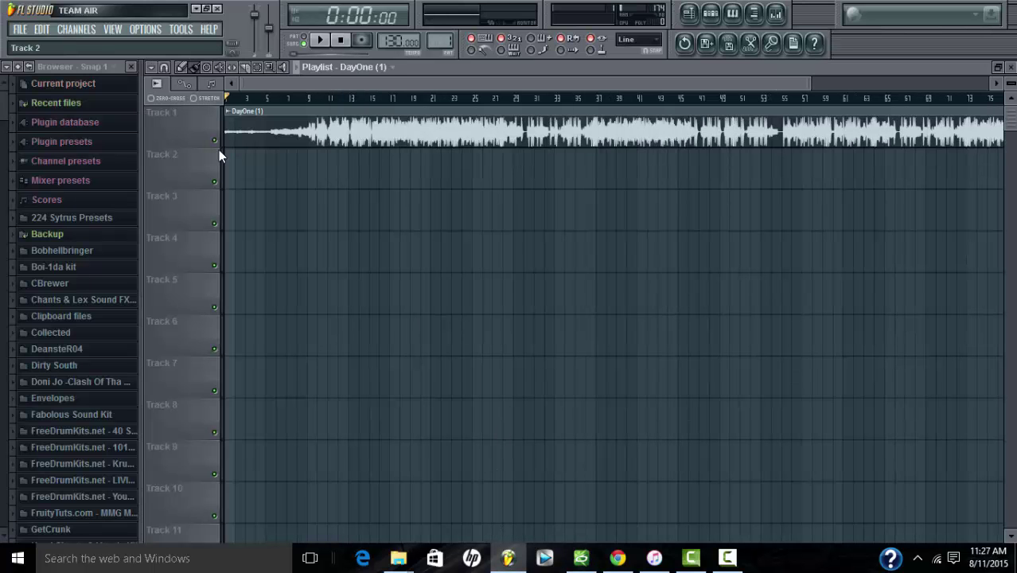
click(19, 30)
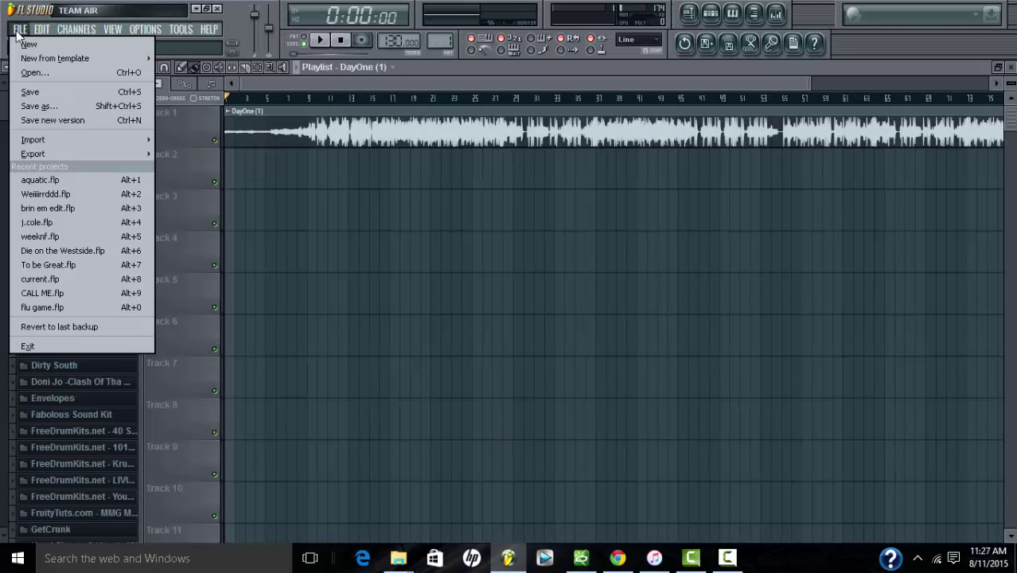
click(78, 191)
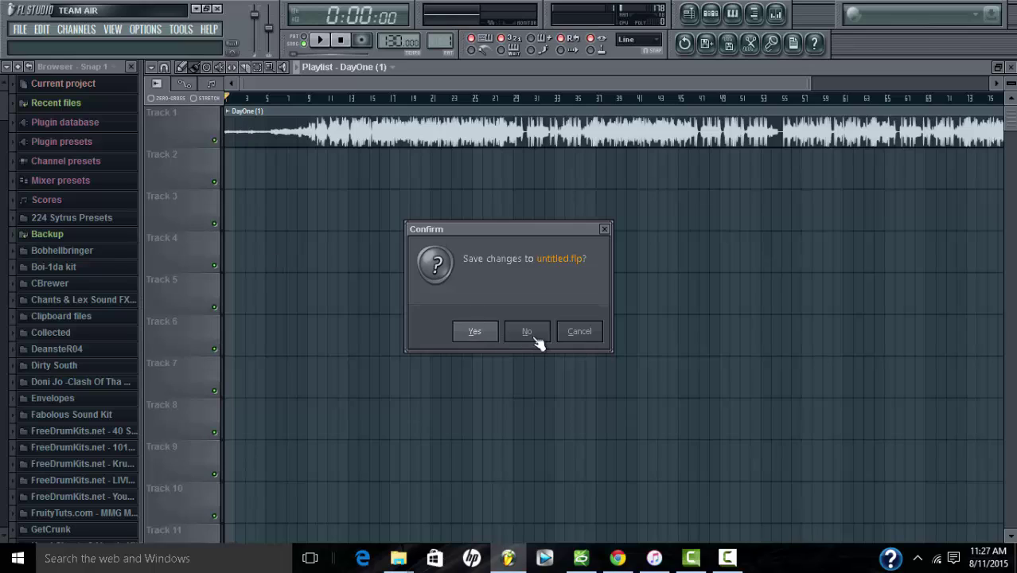
click(539, 338)
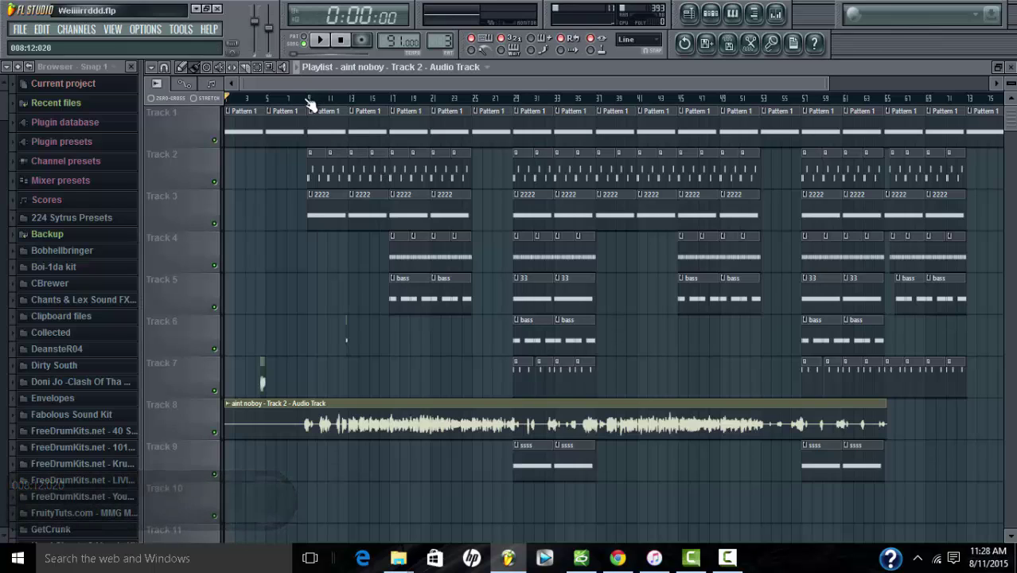
Step: Play the Weiiiirrddd arrangement from bar 9 and stop it at 0:21:09
click(308, 99)
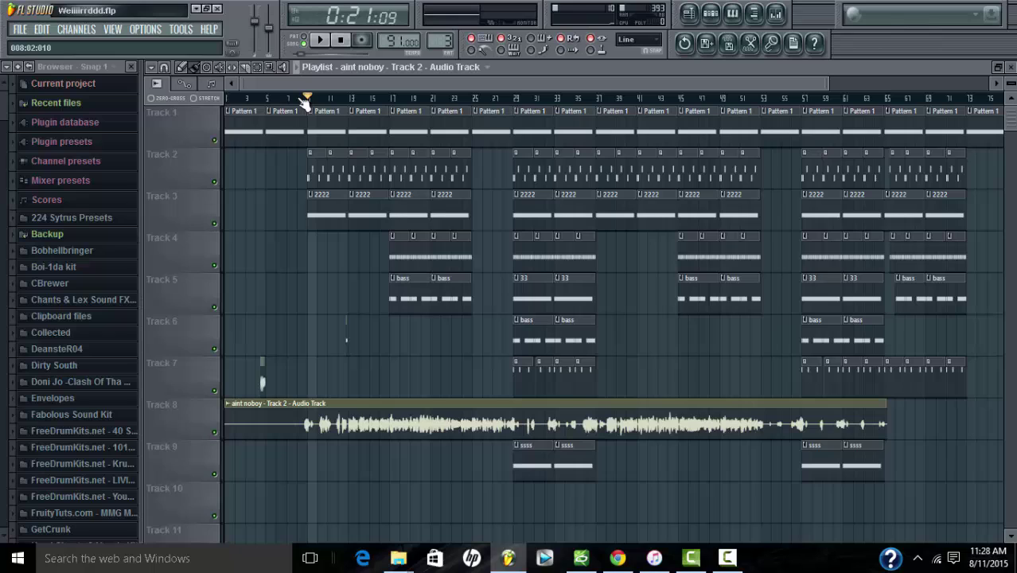
key(space)
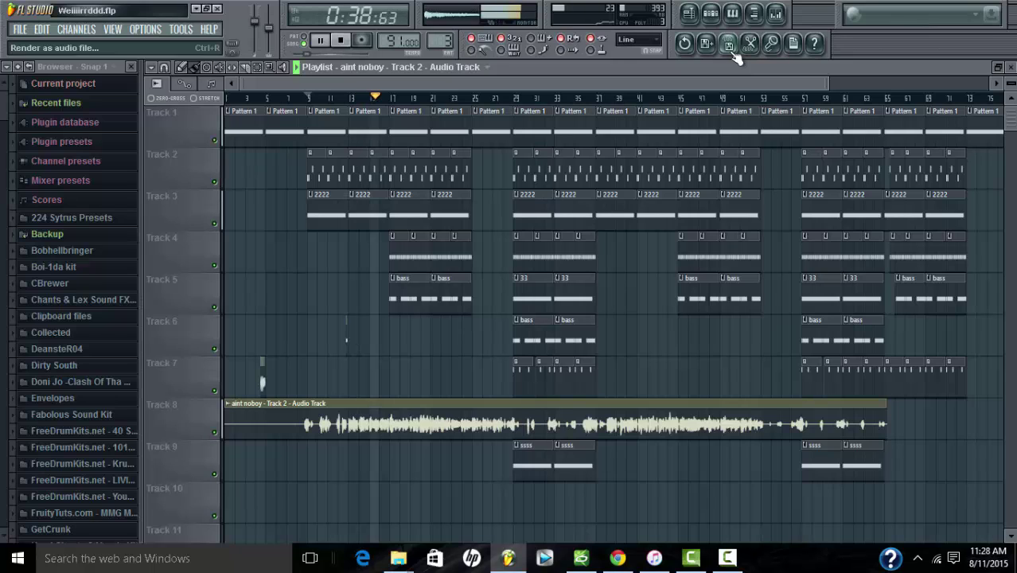
key(space)
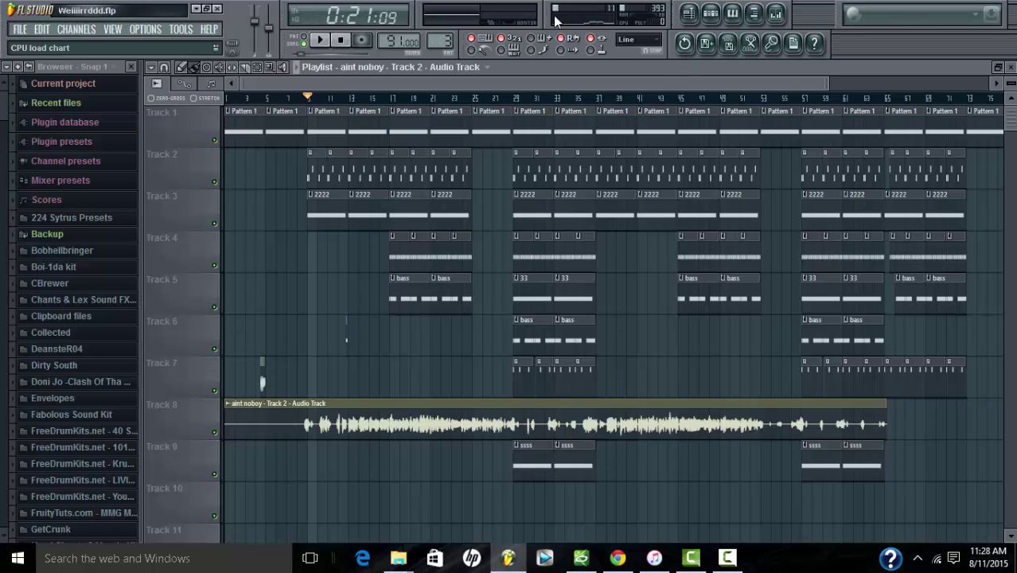
Step: Minimize FL Studio, then play Simple from the iTunes Songs list, jumping to about 0:10
click(196, 10)
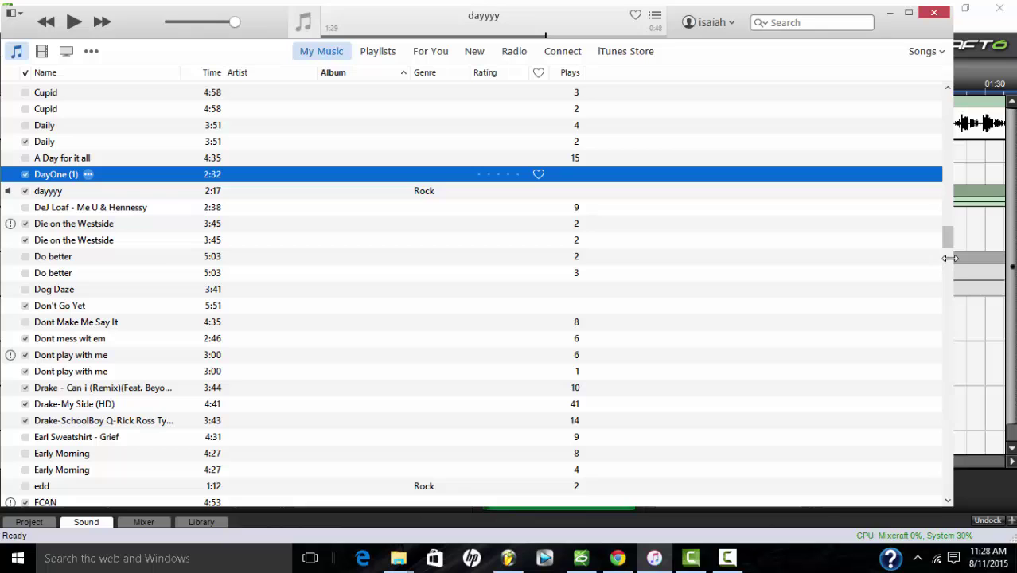
drag(949, 258, 940, 426)
scroll(945, 281, down, 5)
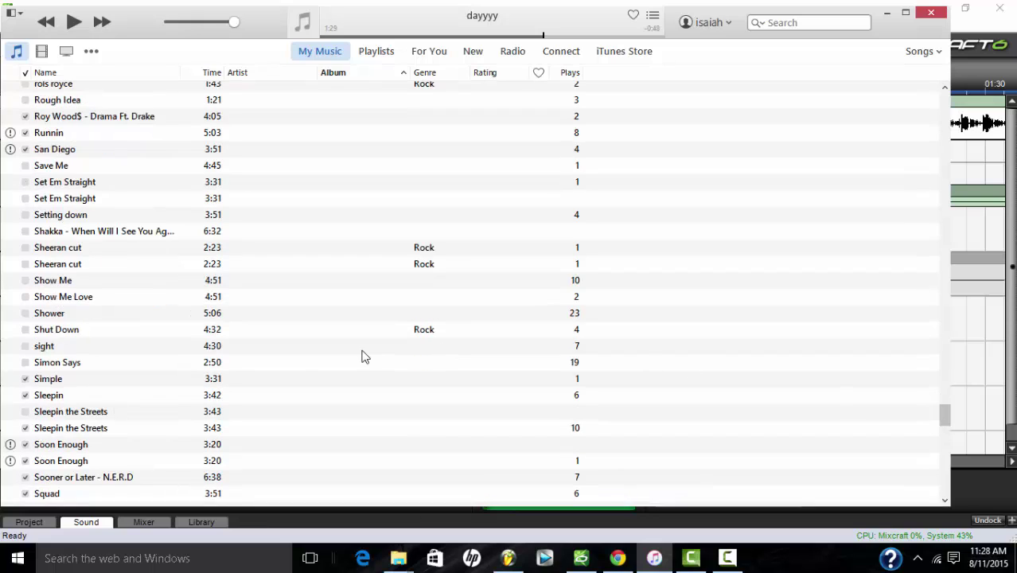
click(107, 386)
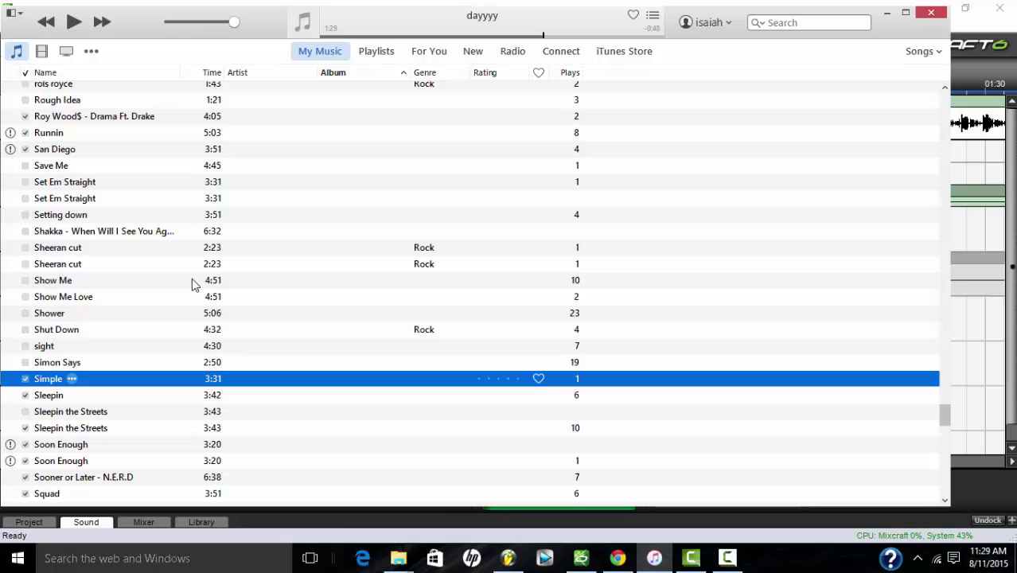
key(Return)
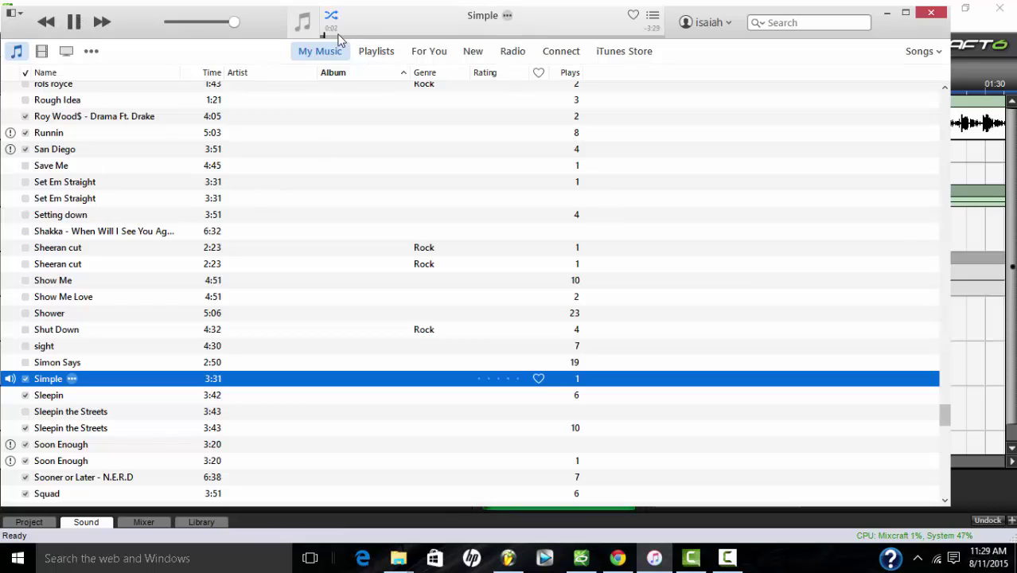
click(337, 36)
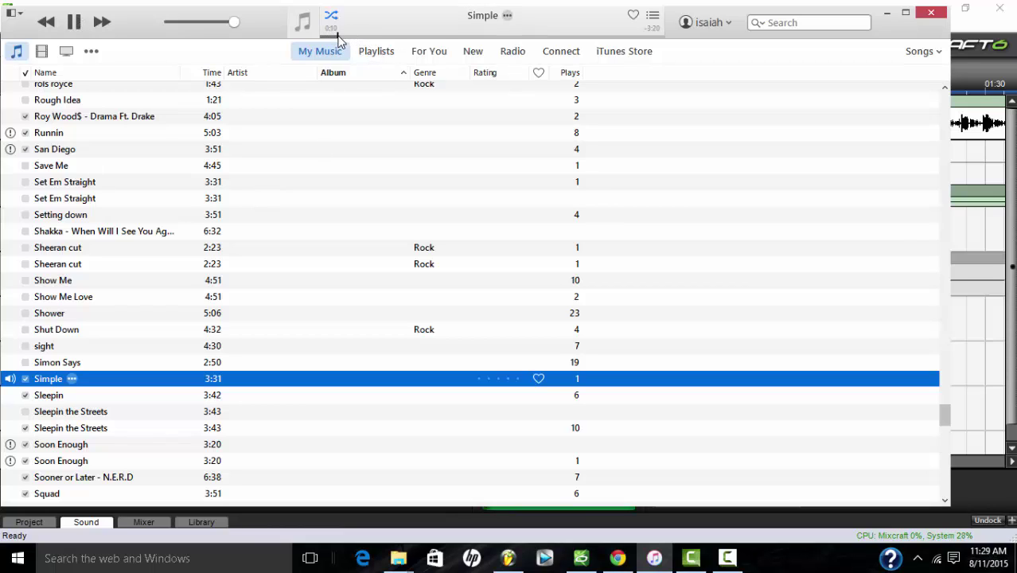
Step: Pause Simple in iTunes at 0:42
click(73, 25)
click(887, 13)
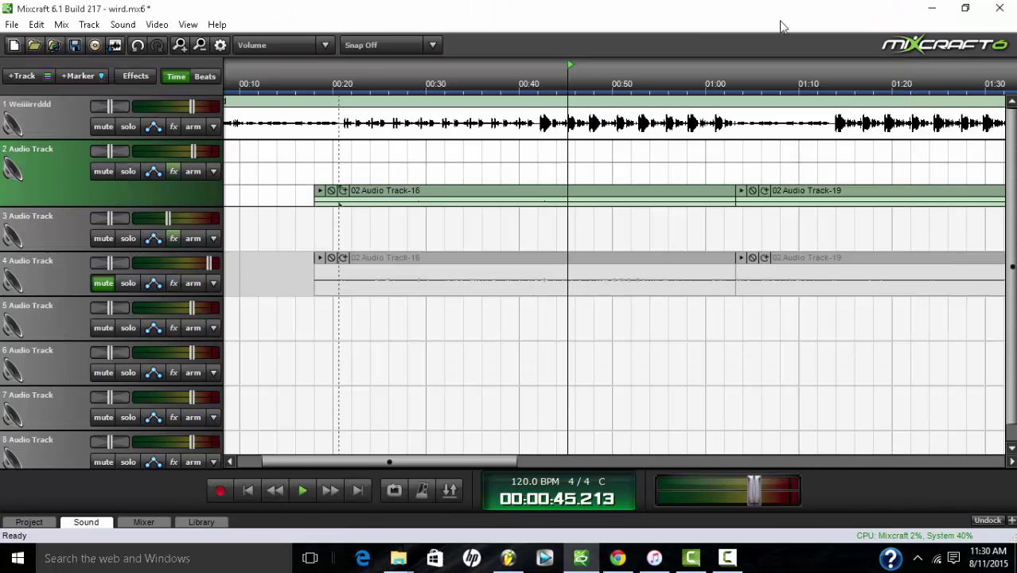